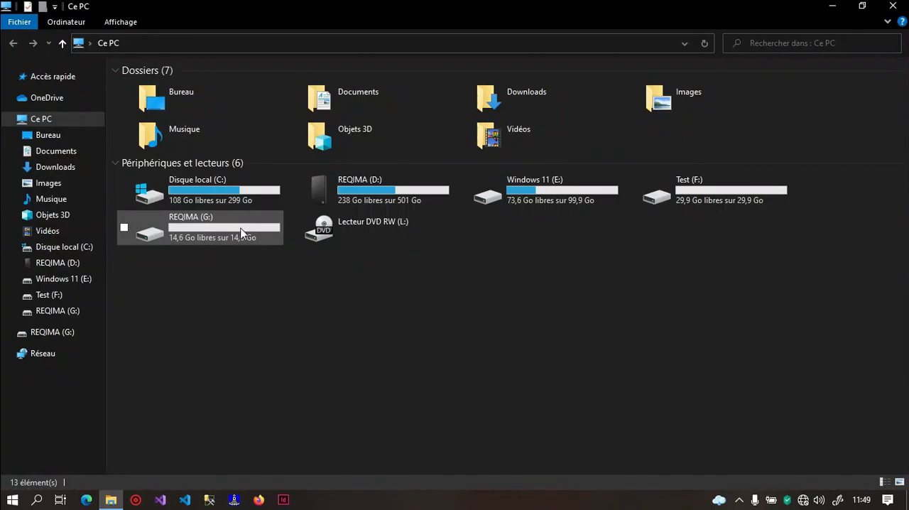
Open the removable drive REQIMA (G:) to inspect its contents, and return to the This PC view
left_click(206, 230)
left_click(204, 310)
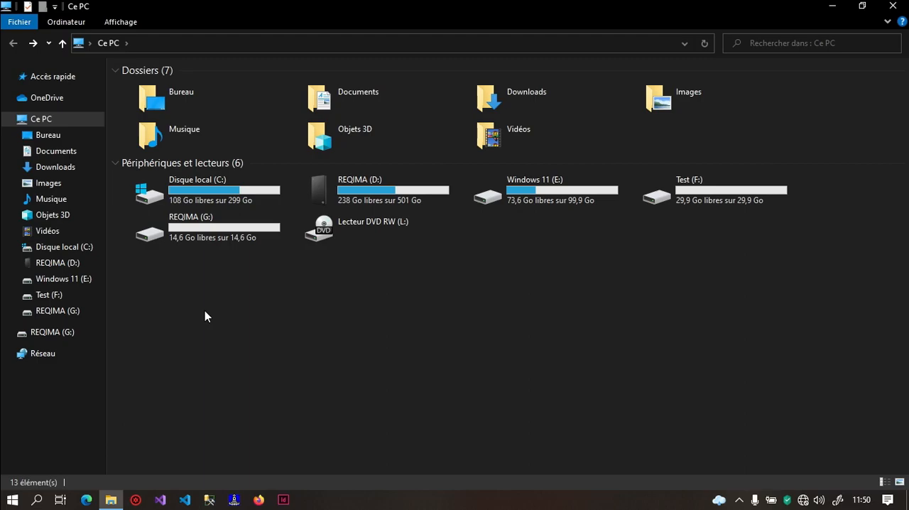
double_click(217, 221)
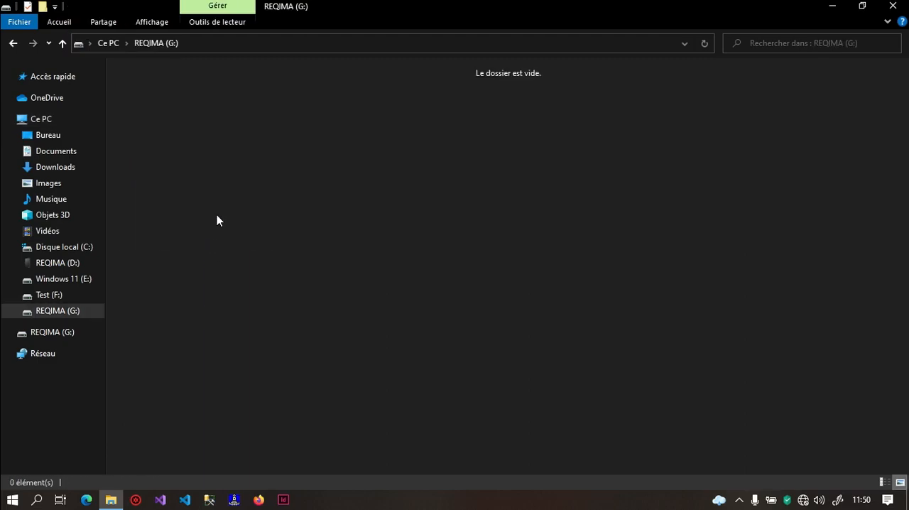
key("alt+Left")
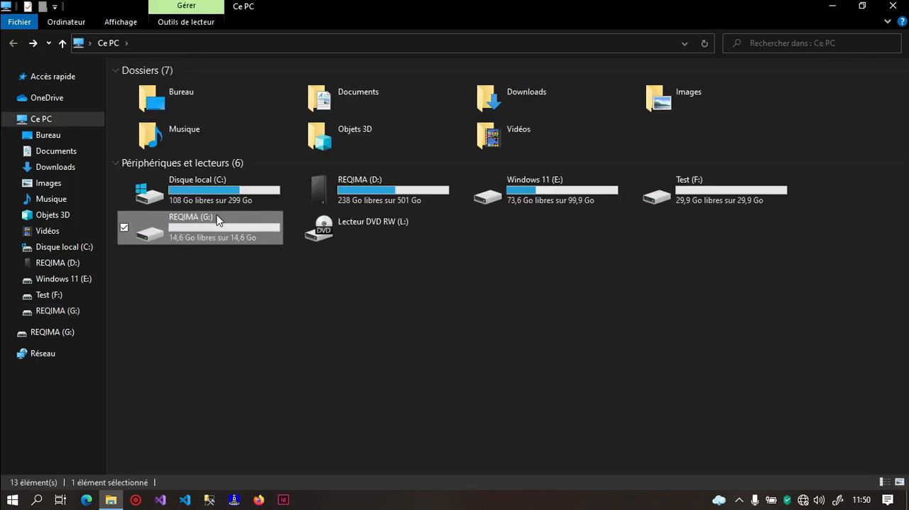
Search Windows for "bitlo" and open the BitLocker drive encryption settings
key("super")
type("g")
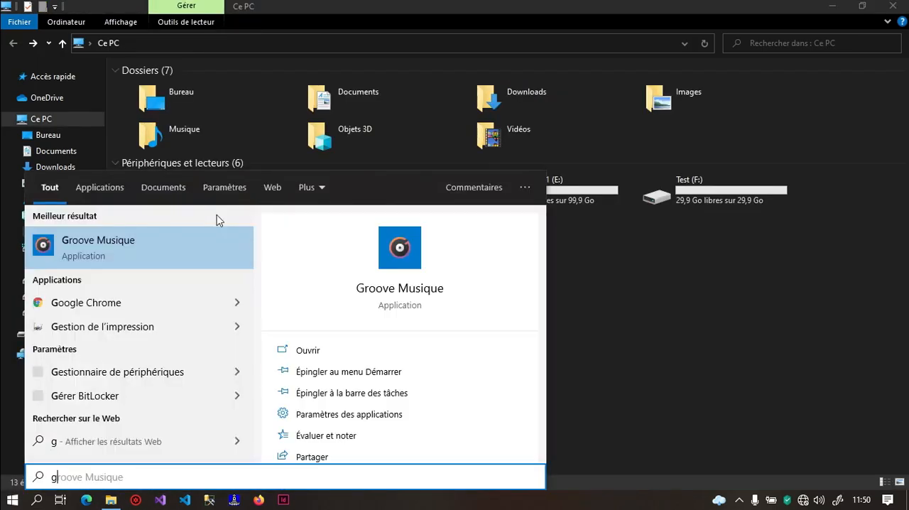
type("v")
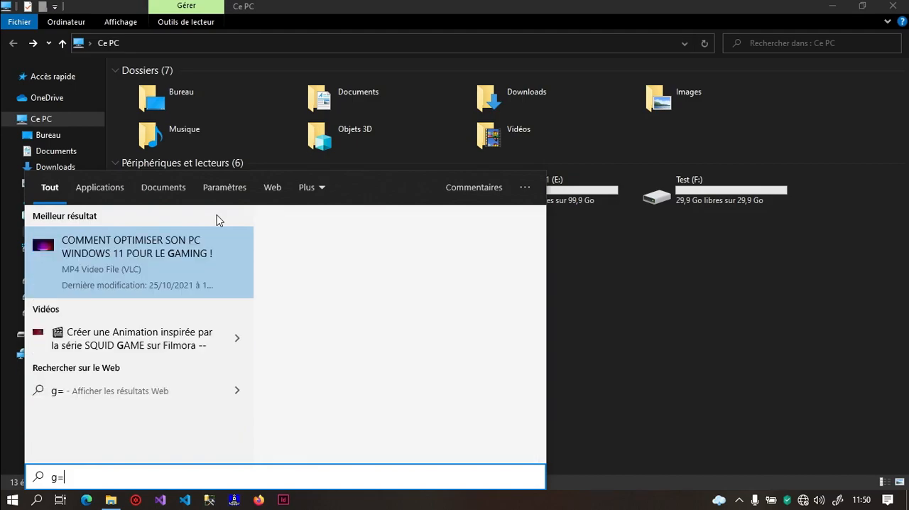
key("BackSpace")
key("BackSpace")
type("bitlo")
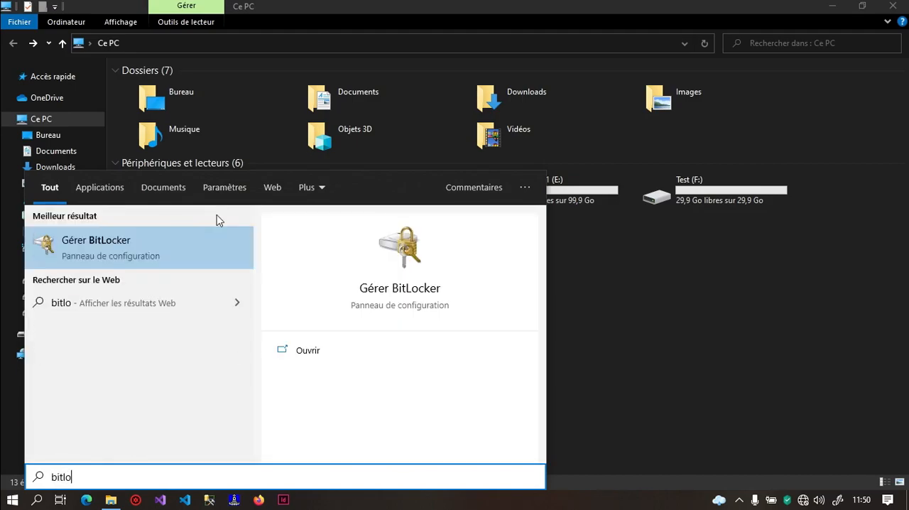
left_click(225, 233)
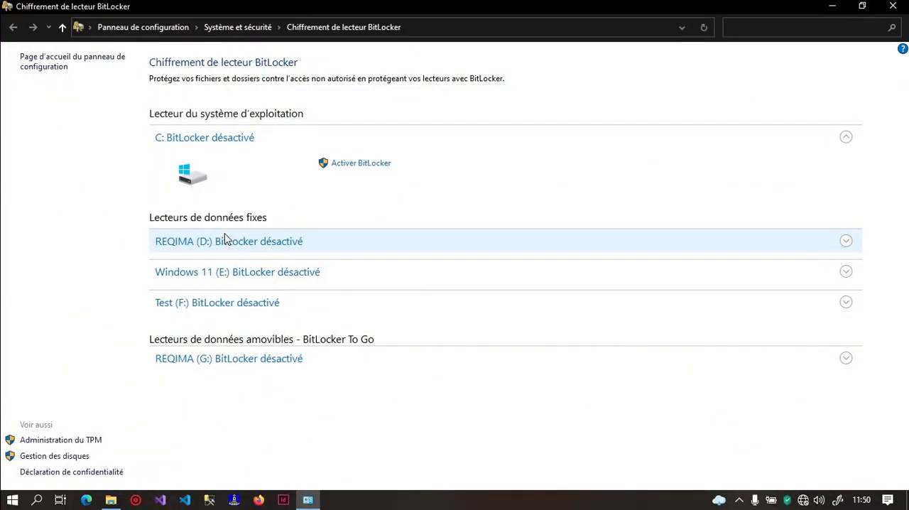
Start BitLocker setup for removable drive G: with password unlocking, and enter and confirm the drive password
left_click(170, 359)
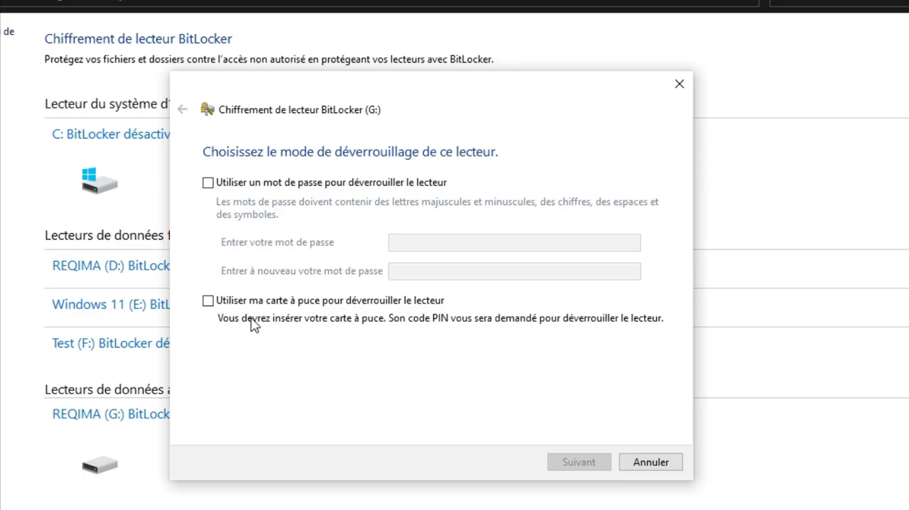
left_click(291, 183)
left_click(455, 246)
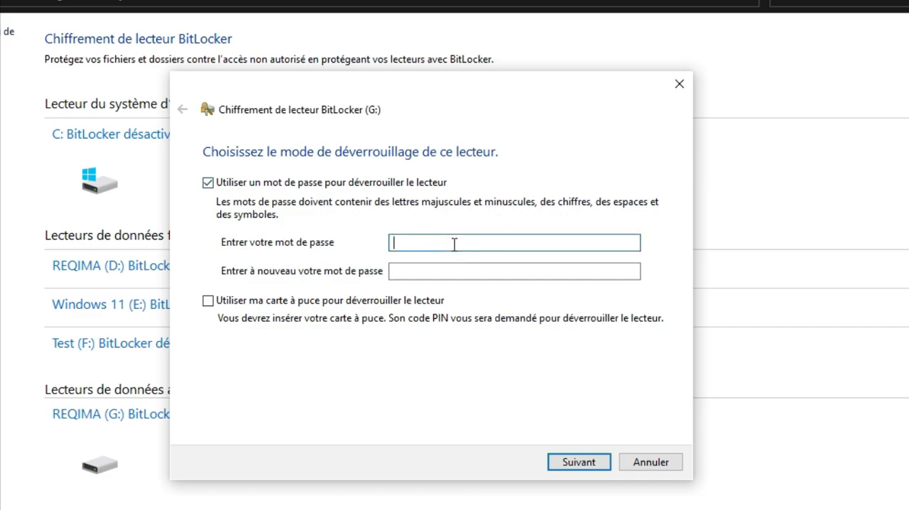
type("********")
left_click(475, 270)
type("******")
key("BackSpace")
key("BackSpace")
key("BackSpace")
key("BackSpace")
key("BackSpace")
key("BackSpace")
type("********")
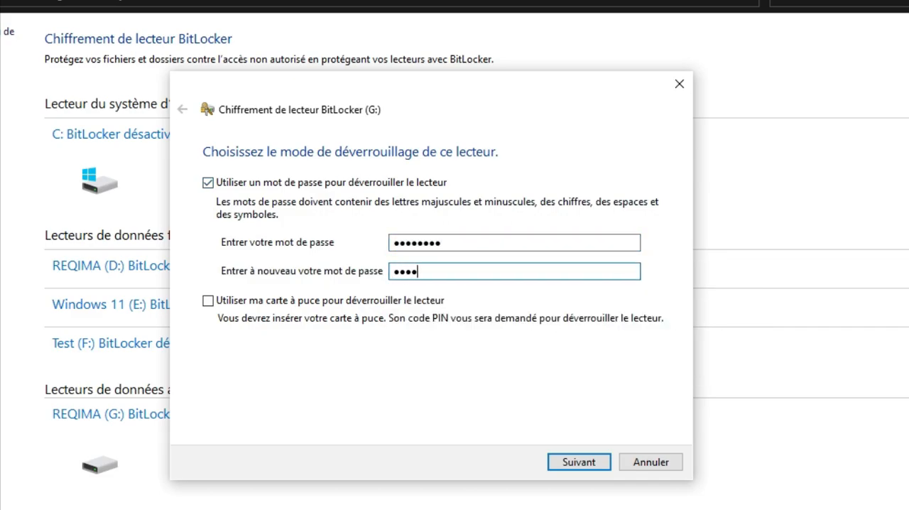
left_click(578, 462)
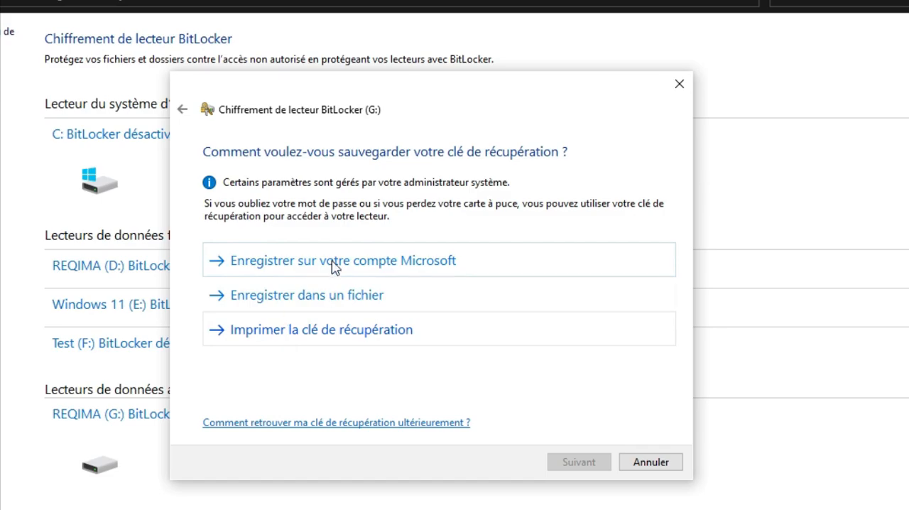
Save the BitLocker recovery key as a text file on the desktop, and open the file to examine its identifier and key
left_click(333, 305)
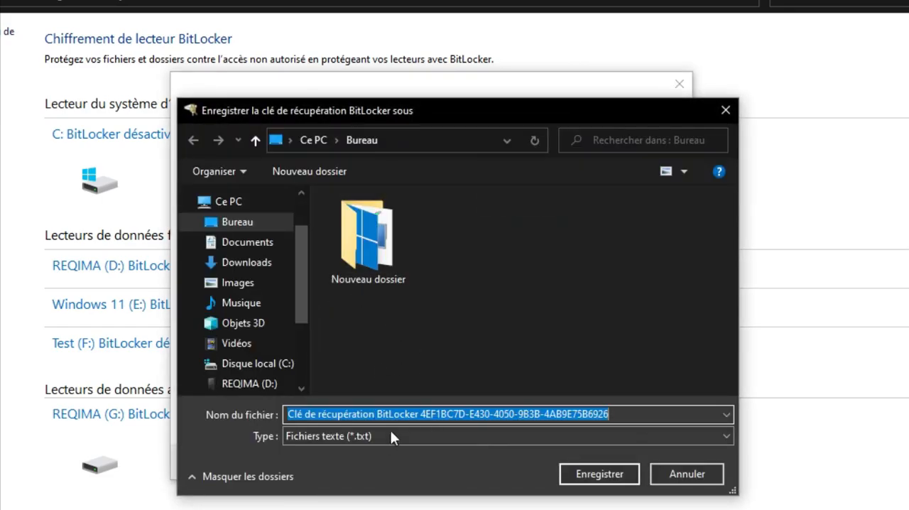
left_click(581, 474)
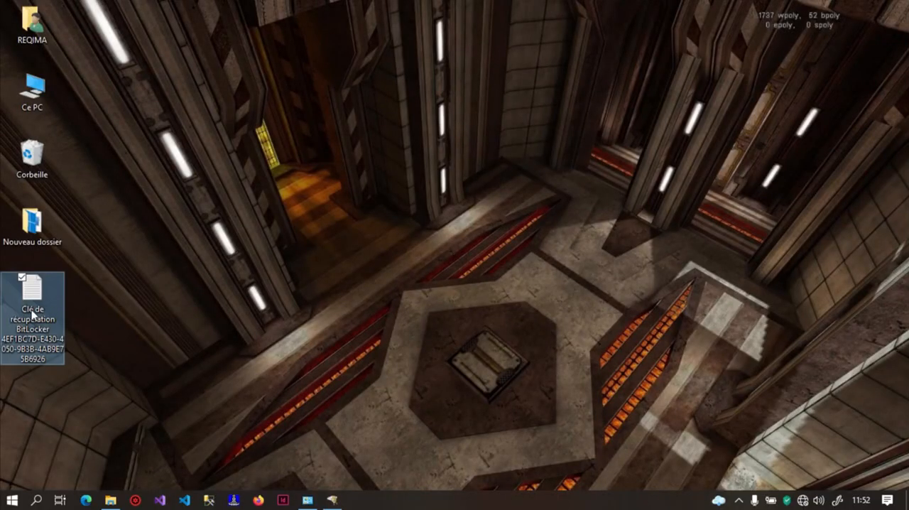
double_click(39, 310)
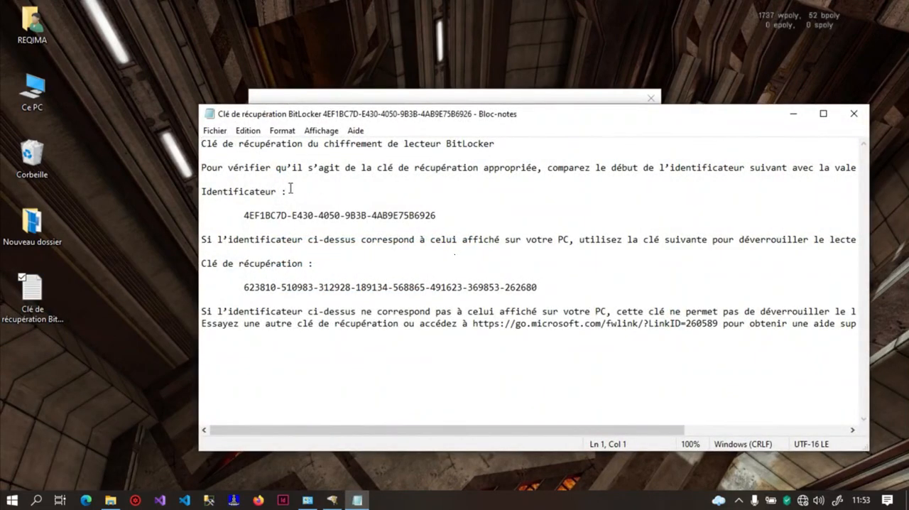
left_click_drag(244, 216, 444, 220)
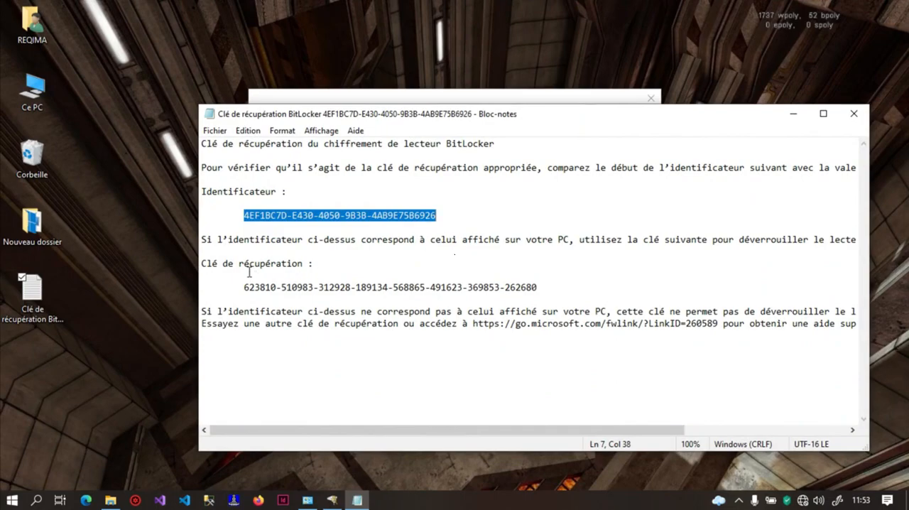
left_click_drag(244, 287, 615, 298)
left_click(854, 113)
View the print options for the recovery key, cancel printing, and continue the encryption setup
left_click(413, 307)
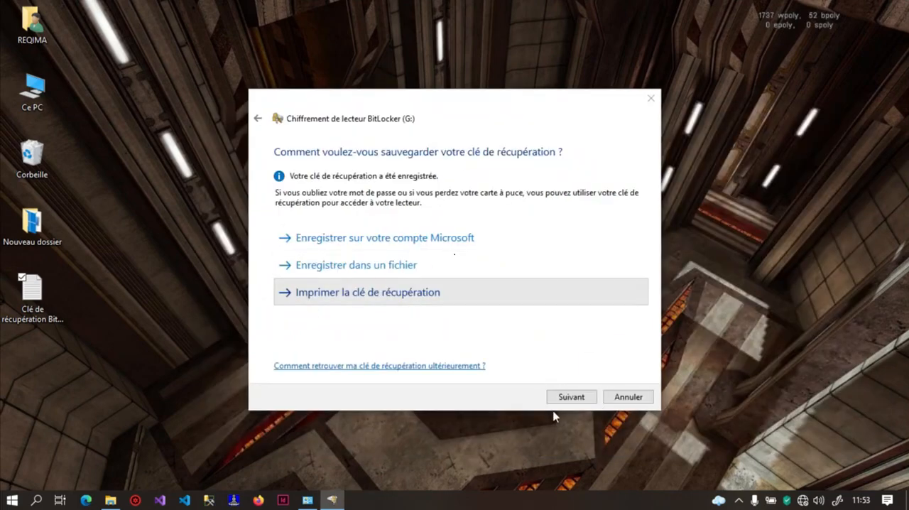
left_click(556, 472)
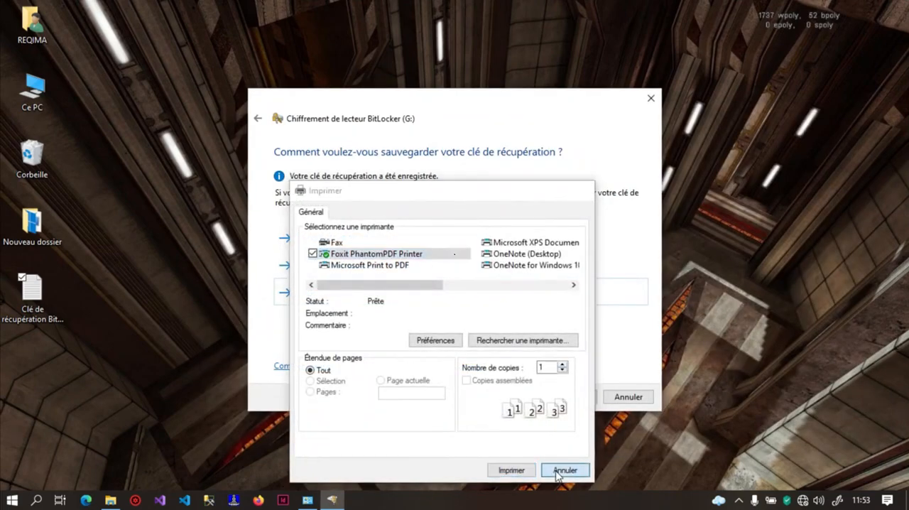
left_click(568, 398)
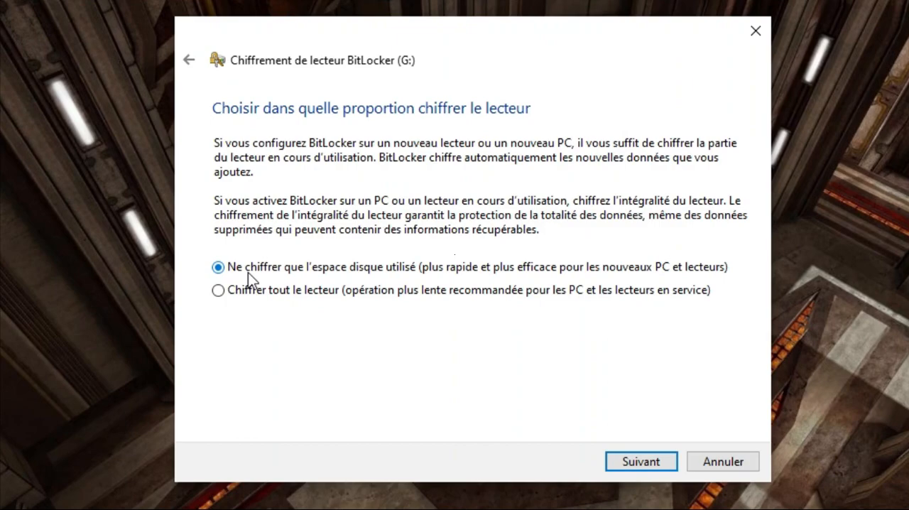
Choose to encrypt only the used disk space and continue to the encryption mode choice
left_click(273, 294)
left_click(286, 271)
left_click(667, 462)
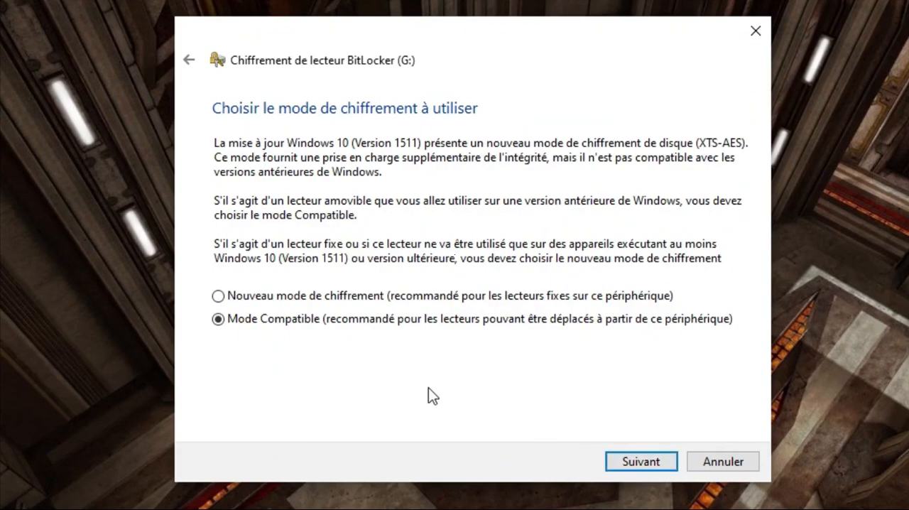
Select the new encryption mode and run WINVER to compare the Windows version with that mode's requirements
left_click(319, 299)
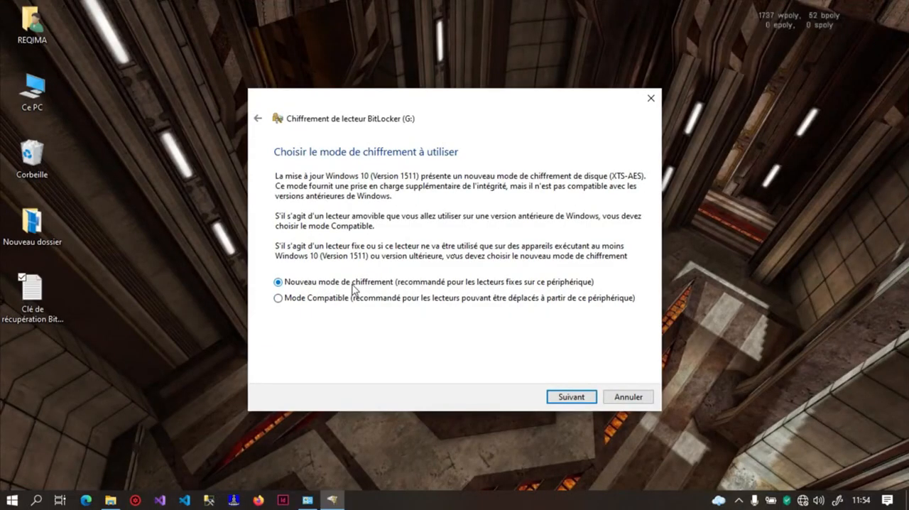
key("super+r")
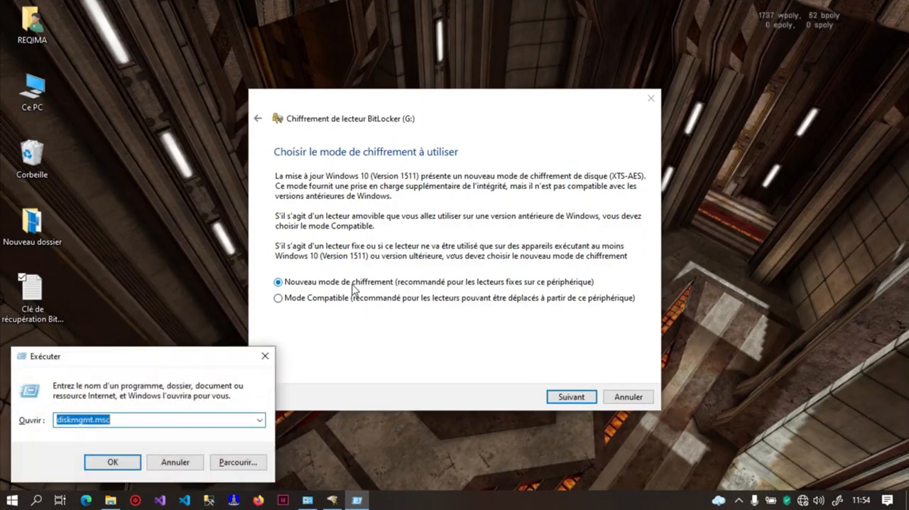
type("WINVER")
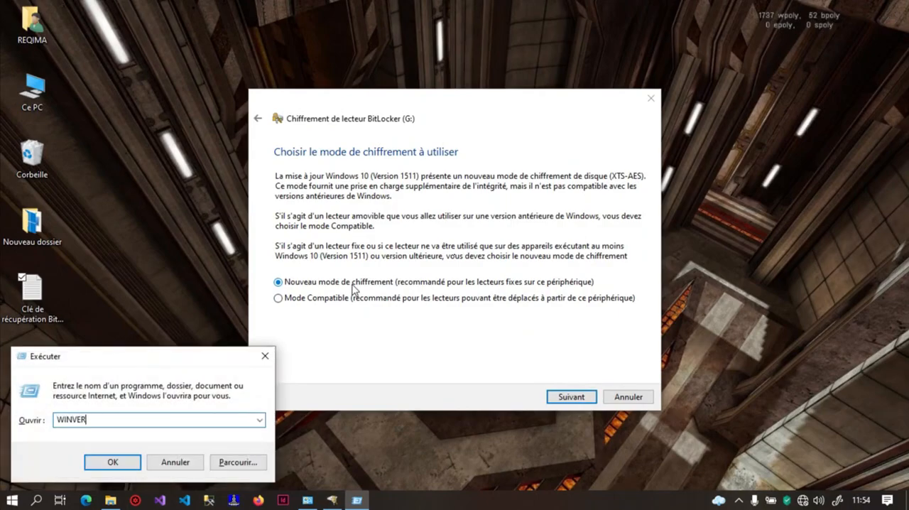
key("Return")
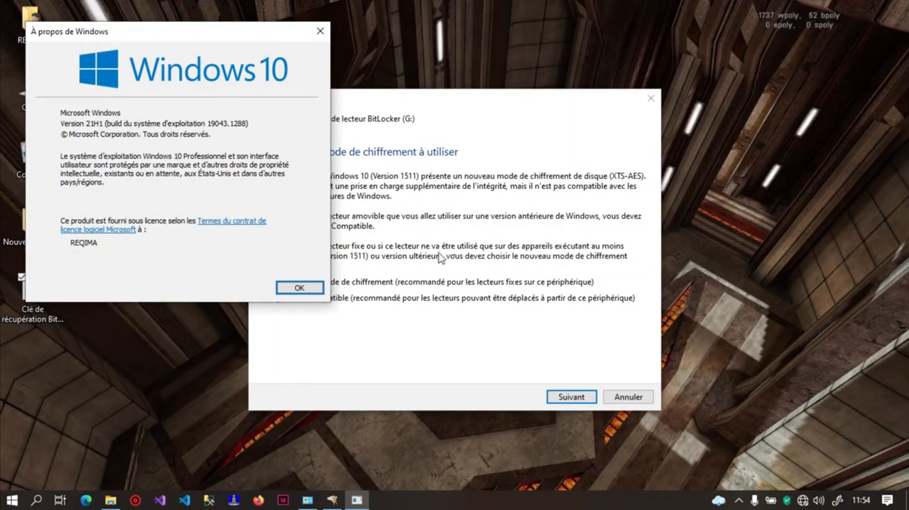
left_click(405, 182)
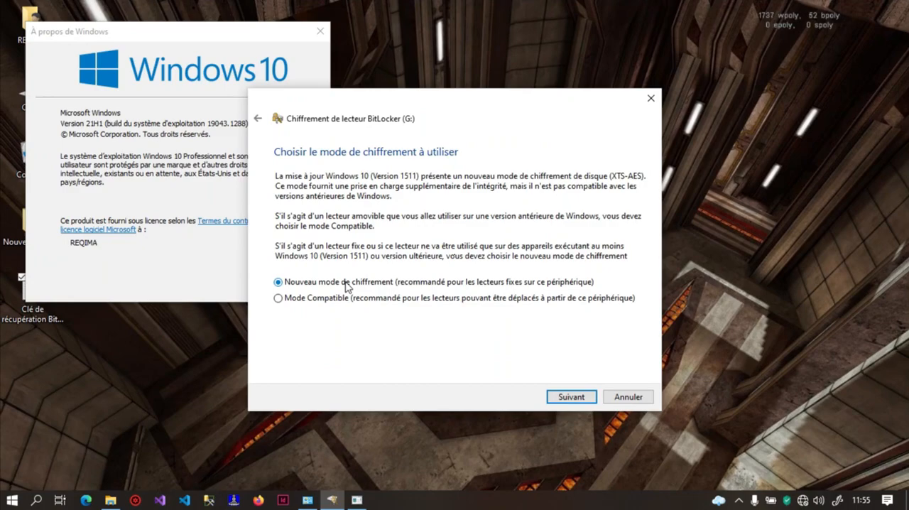
left_click(96, 129)
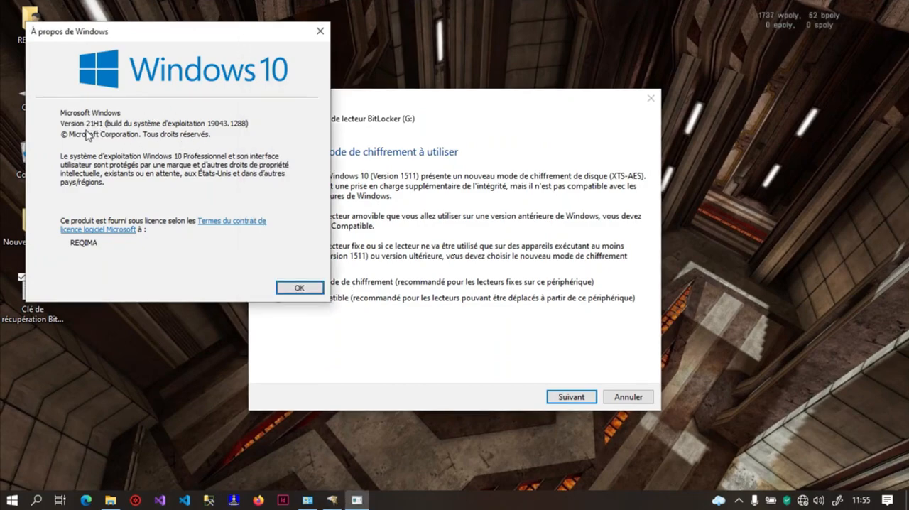
left_click(404, 186)
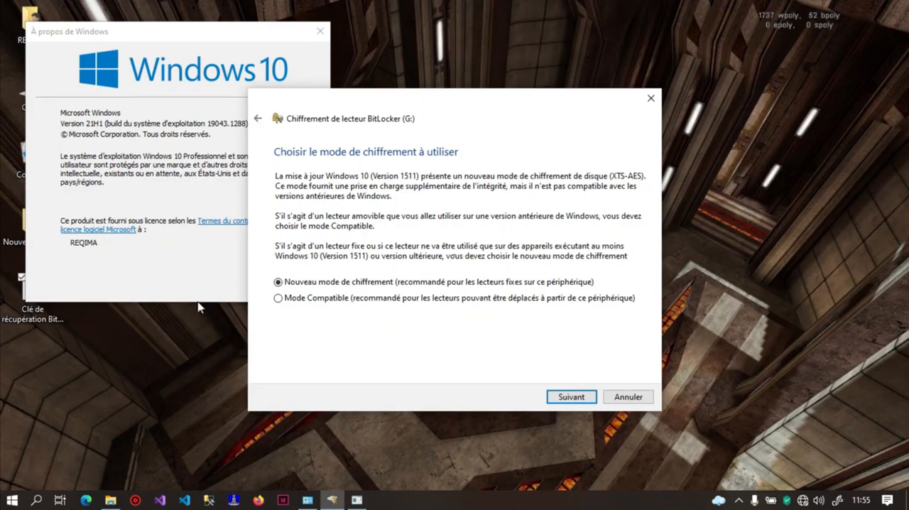
Select the compatible encryption mode for drive G:, run the encryption, and dismiss the completion notice
left_click(295, 301)
left_click(571, 397)
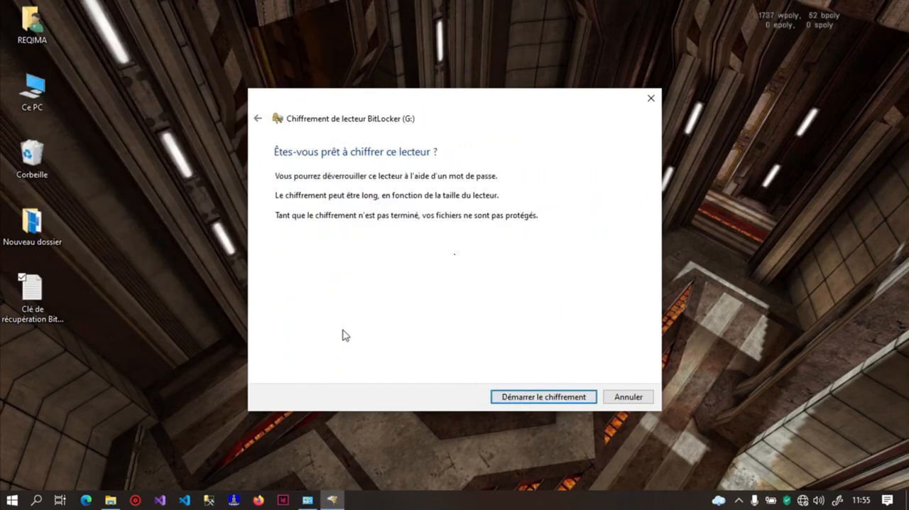
left_click(507, 395)
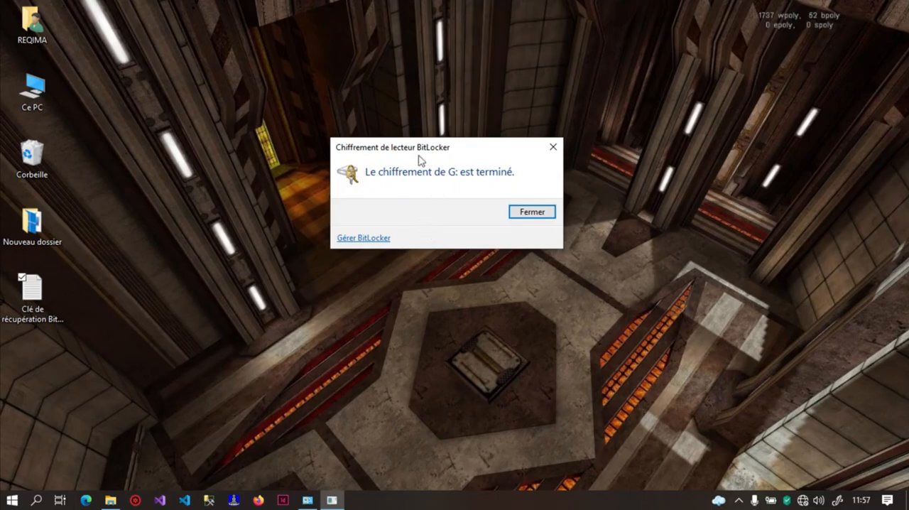
left_click(533, 213)
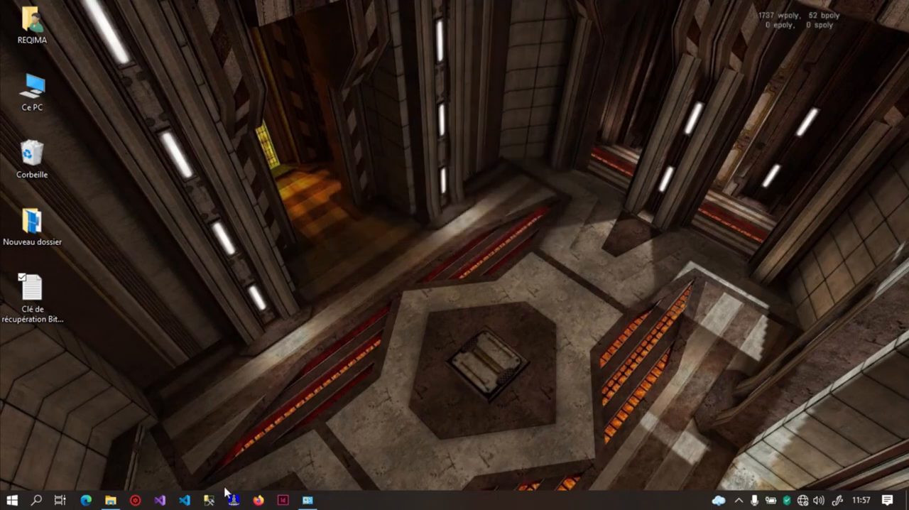
Check how the encrypted drive G: appears in File Explorer, and return to the desktop
left_click(111, 500)
left_click(237, 260)
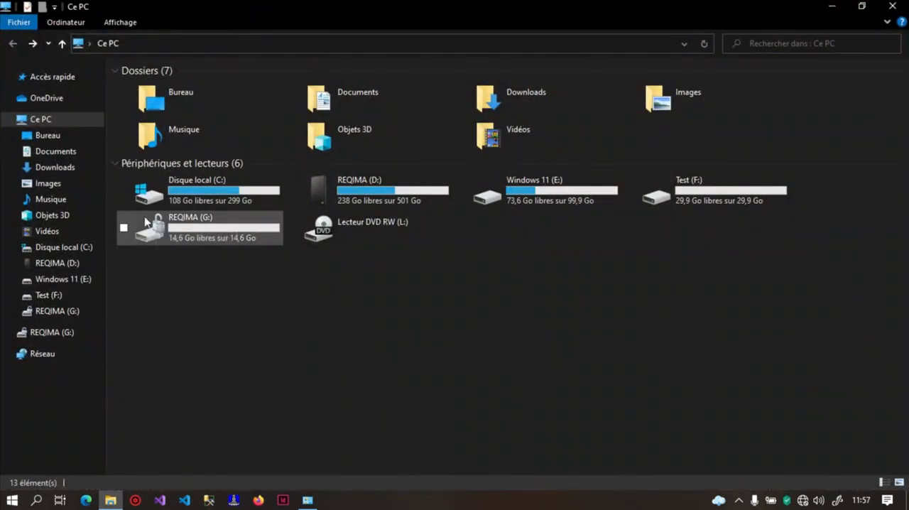
key("super+d")
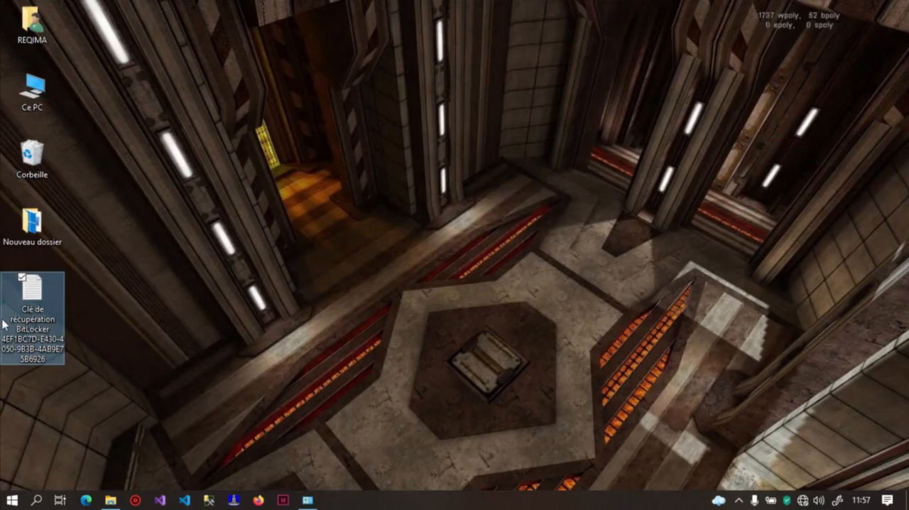
Copy the recovery key text file from the desktop into drive G: and return to the This PC view
double_click(28, 302)
right_click(28, 303)
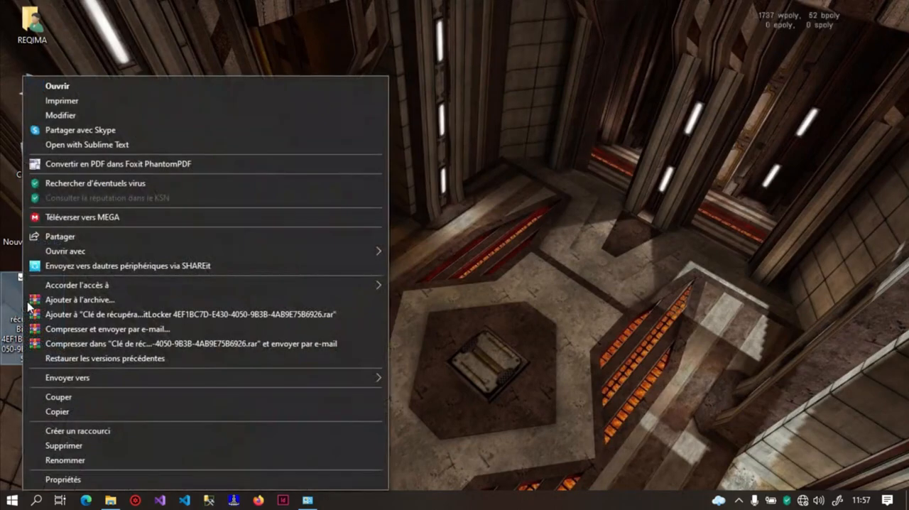
left_click(71, 412)
left_click(111, 501)
double_click(192, 227)
right_click(208, 229)
left_click(245, 322)
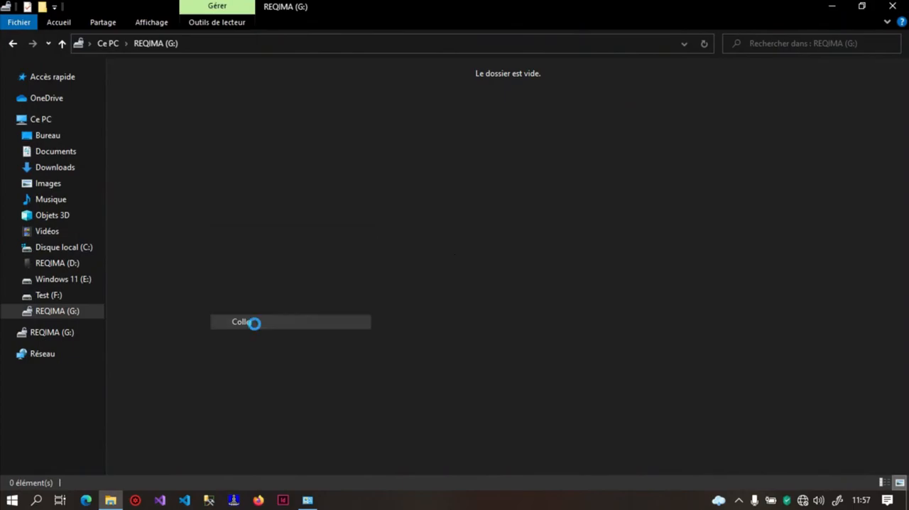
left_click(13, 43)
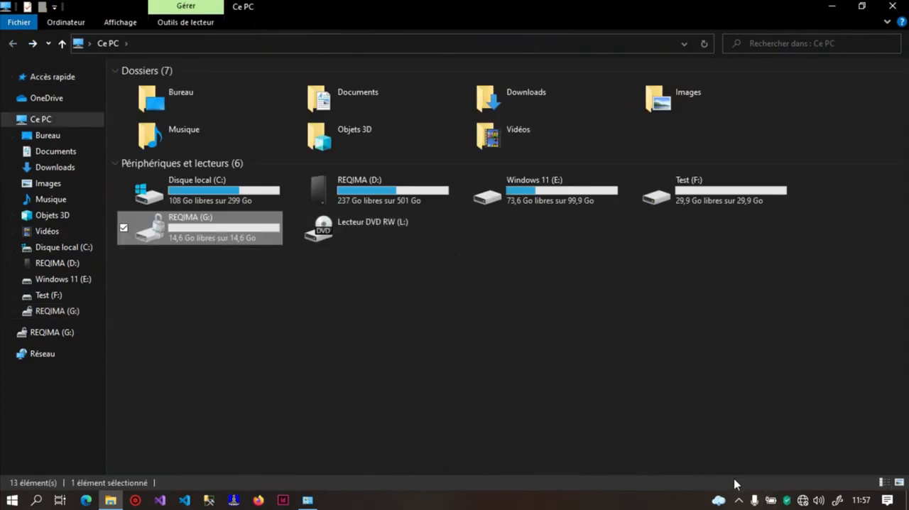
Safely eject the USB mass storage device and, once it is reconnected, dismiss the removable disk scan
left_click(739, 500)
left_click(778, 450)
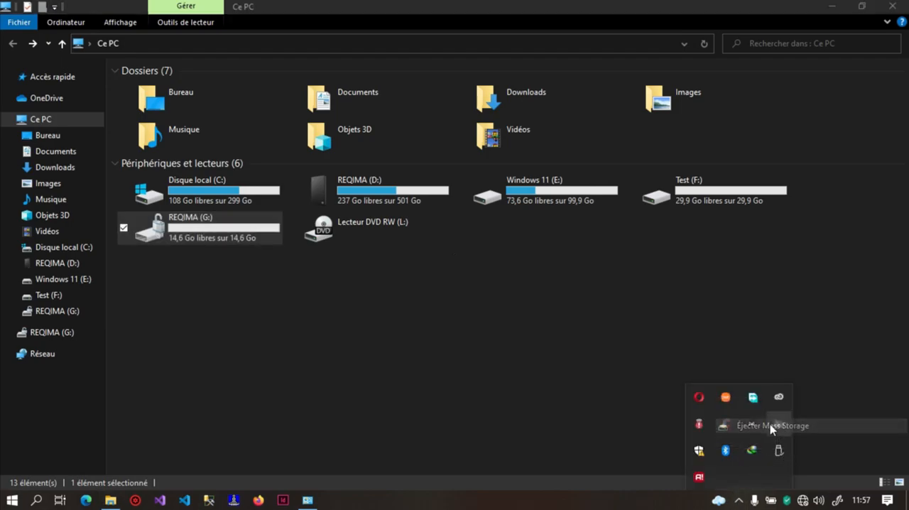
left_click(770, 426)
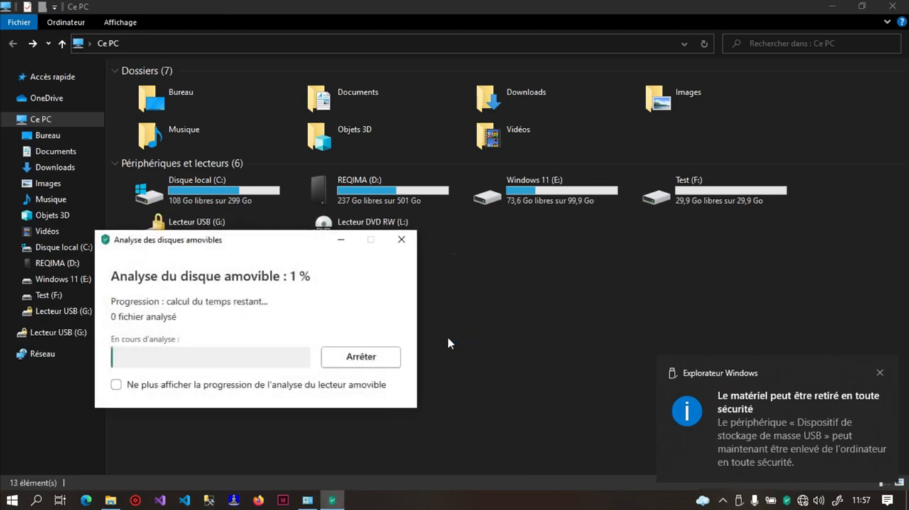
left_click(369, 384)
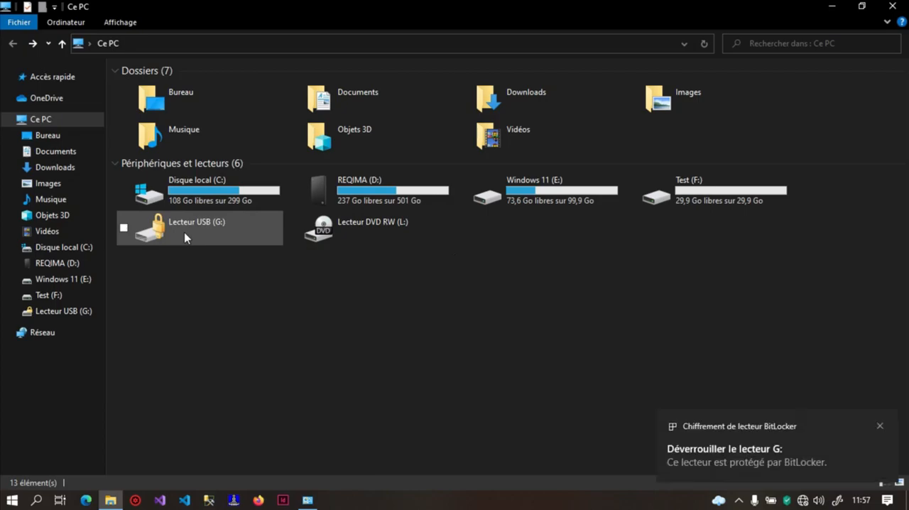
Open the locked USB drive G: and enable automatic unlocking on this computer in its unlock prompt
left_click(144, 200)
left_click(165, 231)
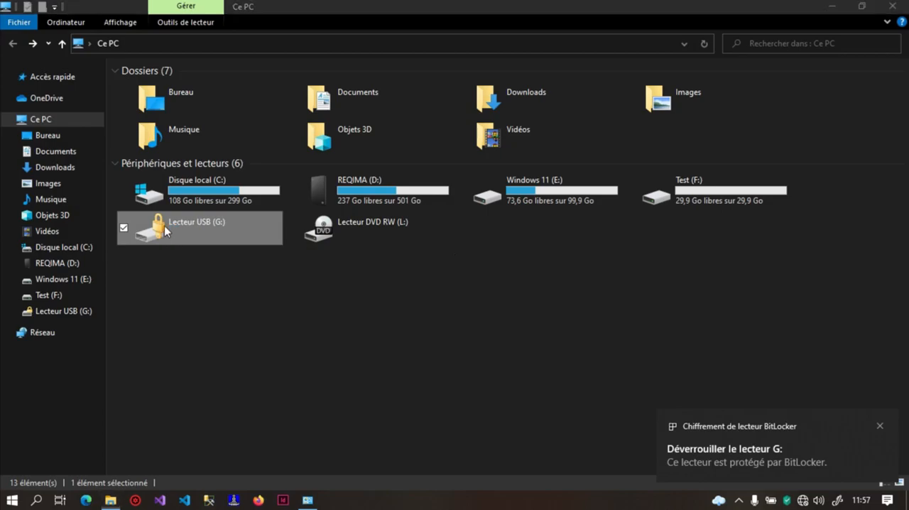
double_click(165, 231)
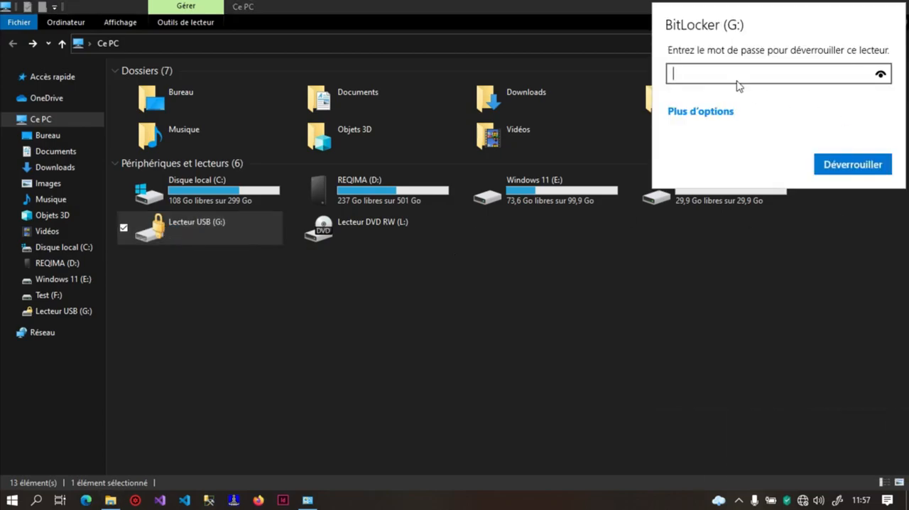
left_click(712, 110)
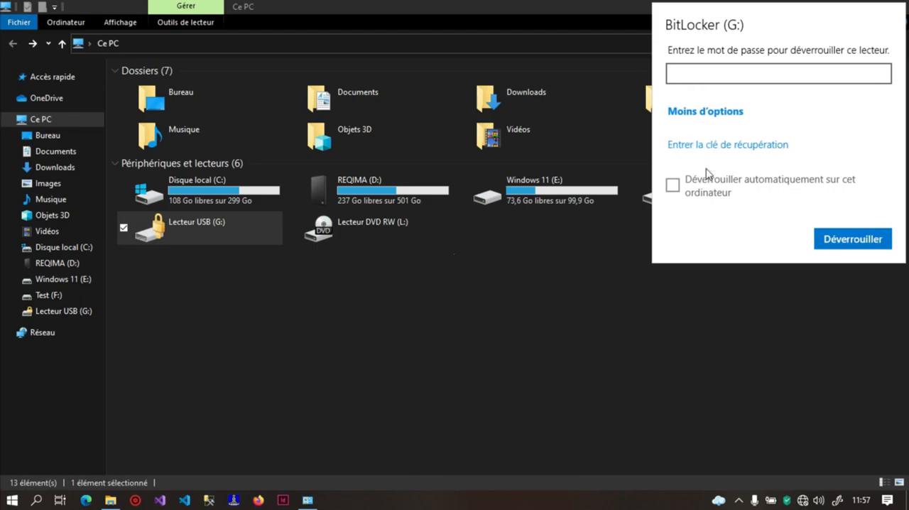
left_click(695, 194)
left_click(688, 190)
left_click(672, 185)
Enter the BitLocker password to unlock drive G:, and return to the This PC view
left_click(736, 80)
type("••")
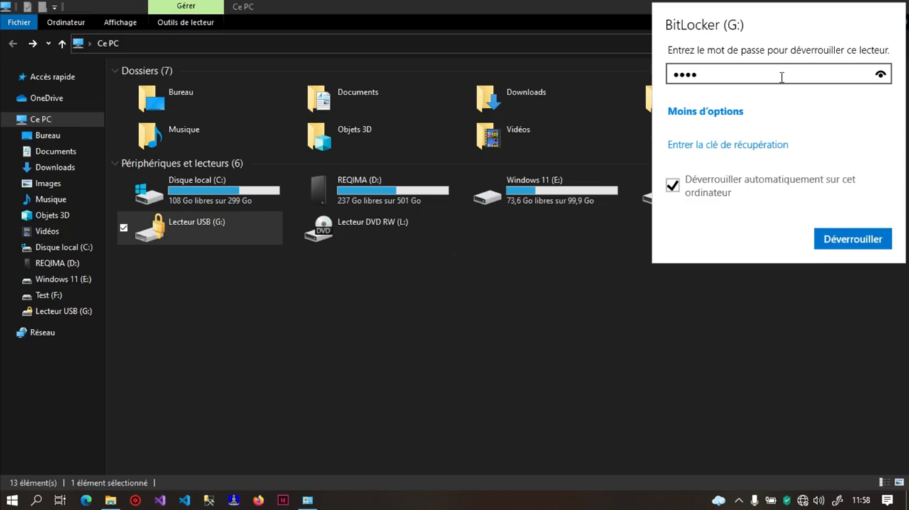
type("••••")
left_click(854, 247)
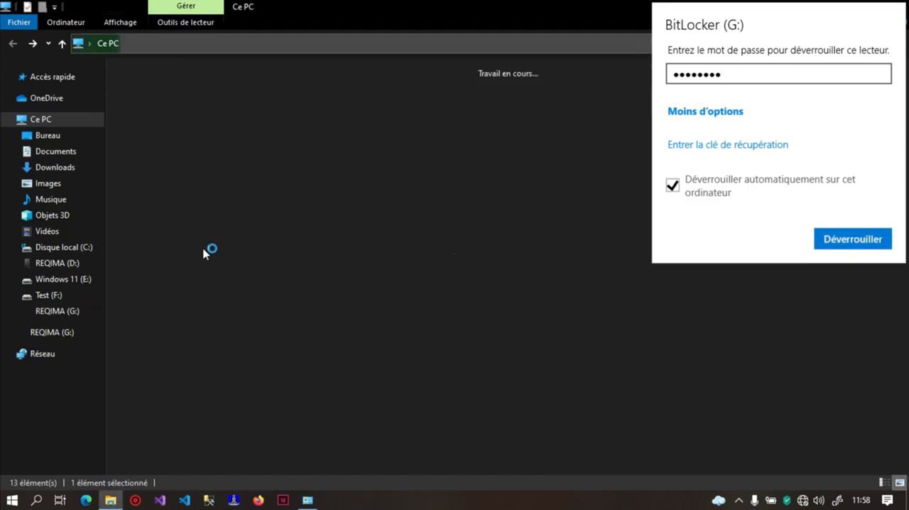
left_click(13, 44)
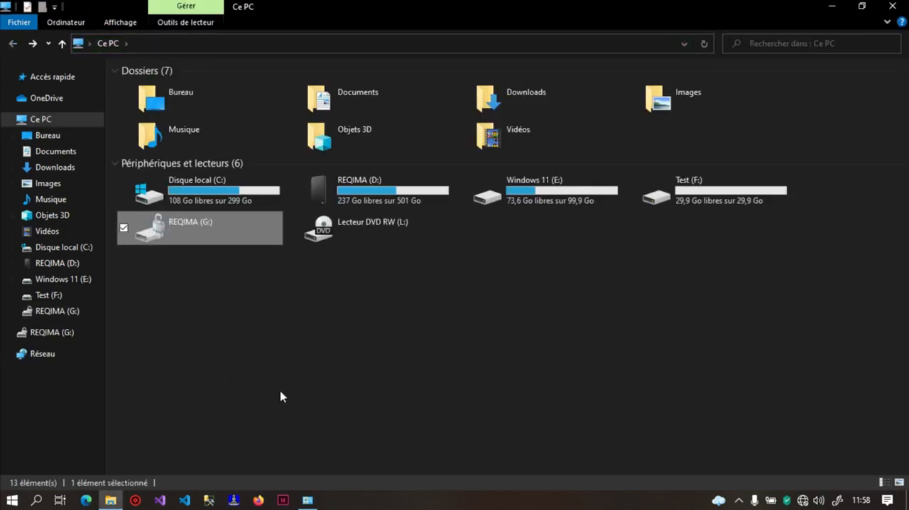
left_click(235, 310)
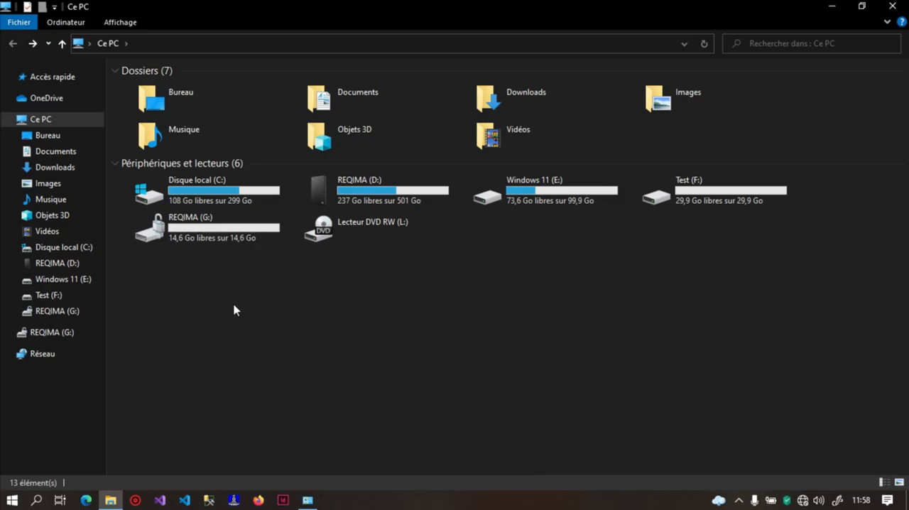
Start BitLocker setup for the fixed drive Test (F:) and enter a password as its unlocking method
left_click_drag(764, 257, 682, 170)
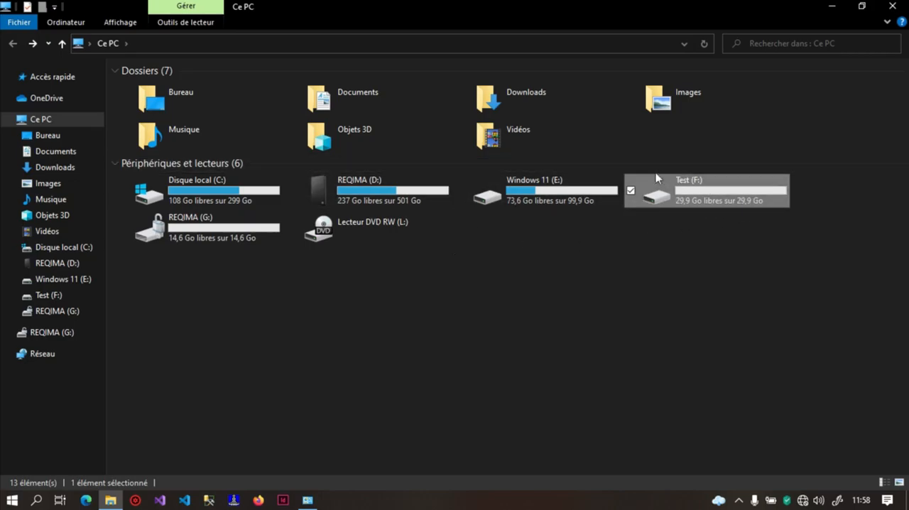
left_click(307, 500)
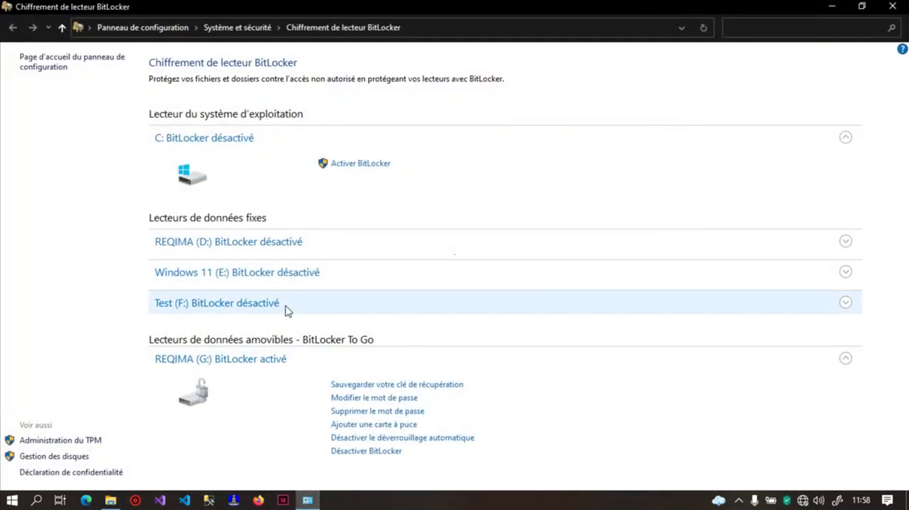
left_click(290, 306)
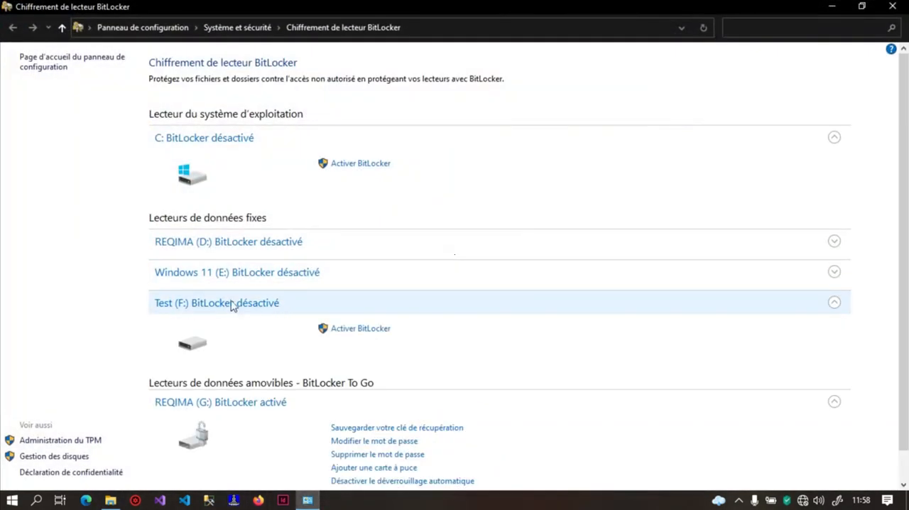
left_click(361, 329)
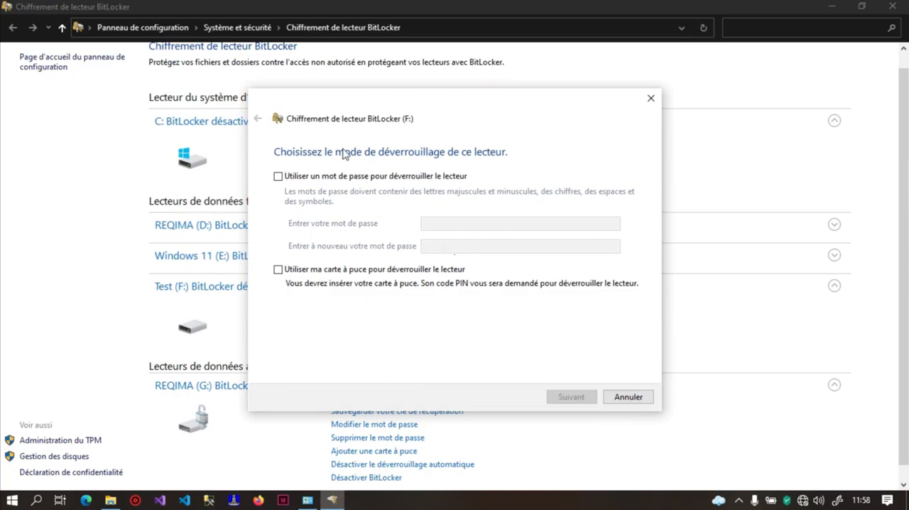
left_click(332, 175)
left_click(438, 221)
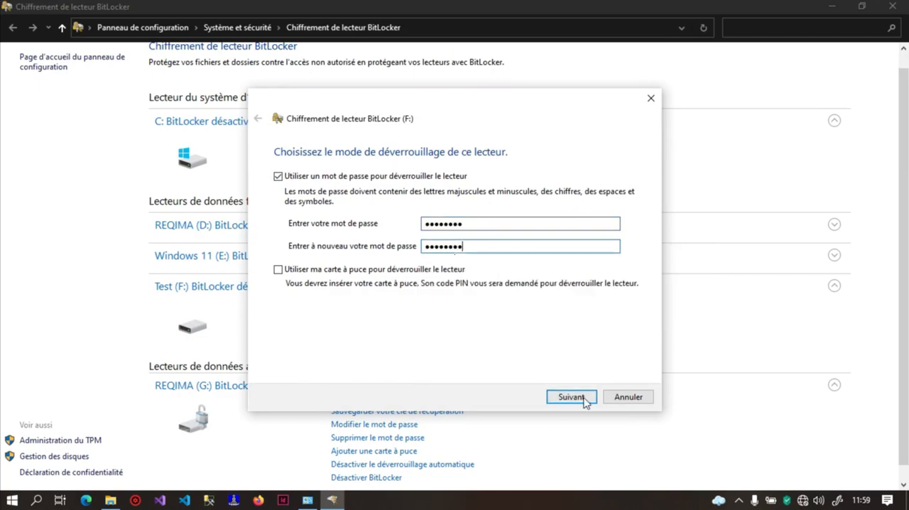
left_click(582, 397)
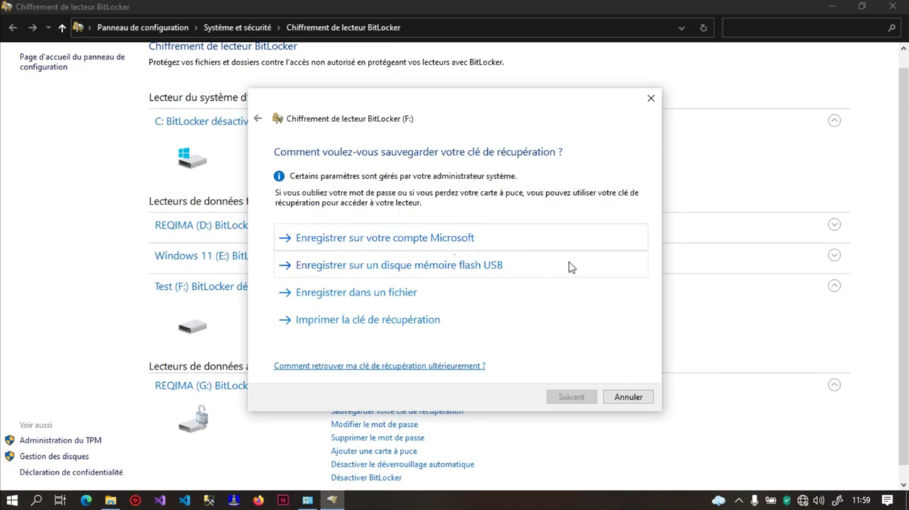
Save the recovery key for drive F: as a text file on the desktop and continue the setup
left_click(476, 295)
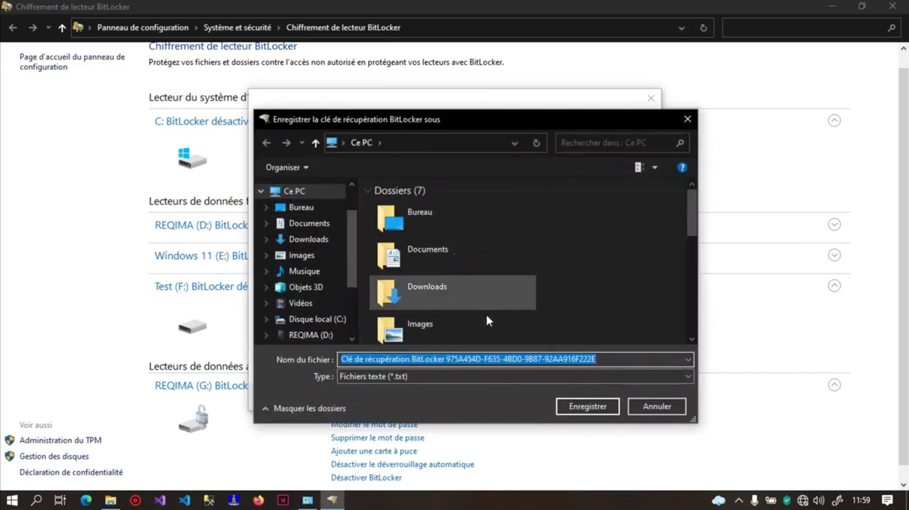
double_click(425, 216)
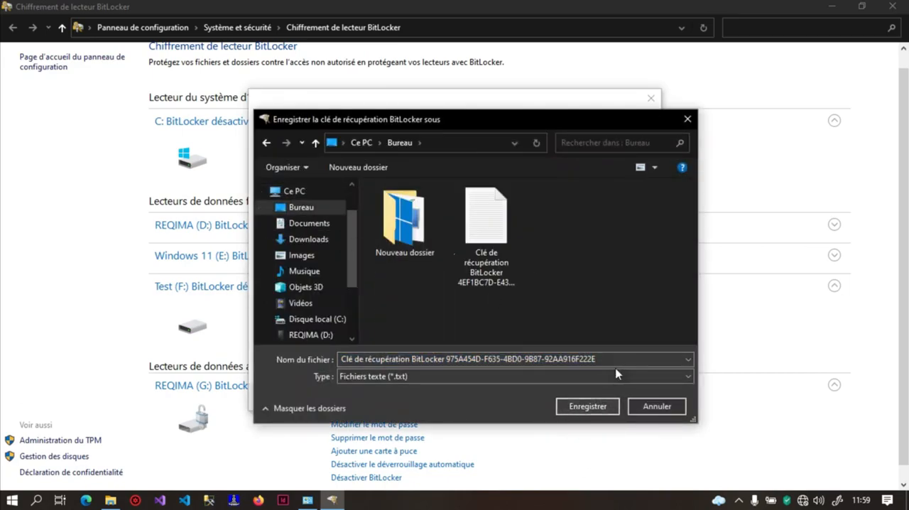
left_click(598, 406)
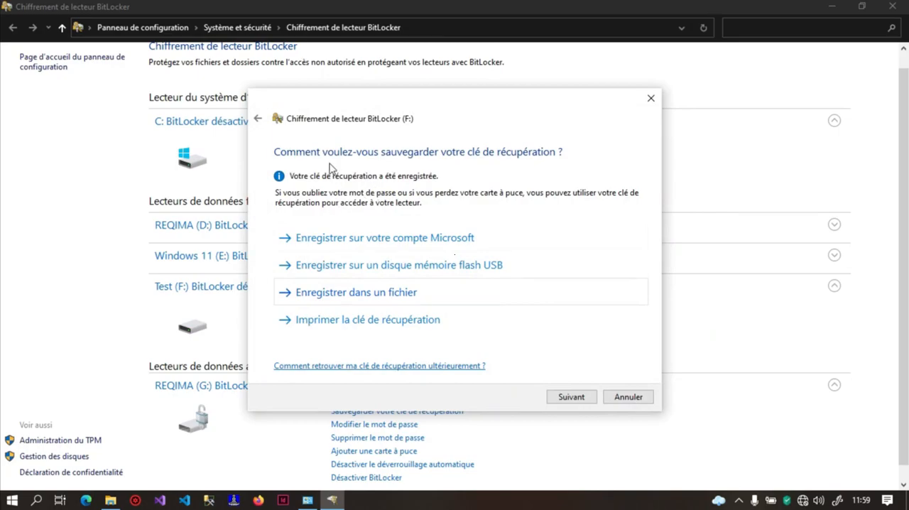
left_click(577, 405)
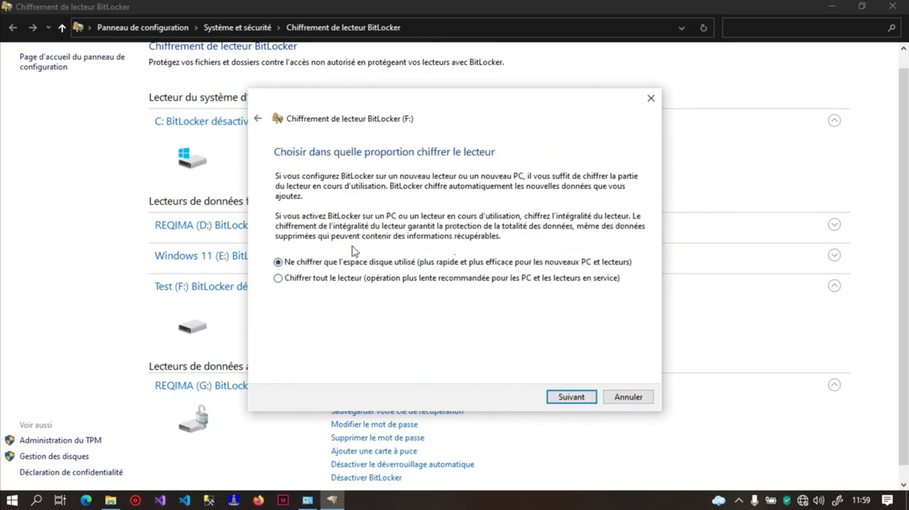
Choose used-space-only encryption and the compatible mode for drive F:, and cancel the setup before encrypting
left_click(558, 397)
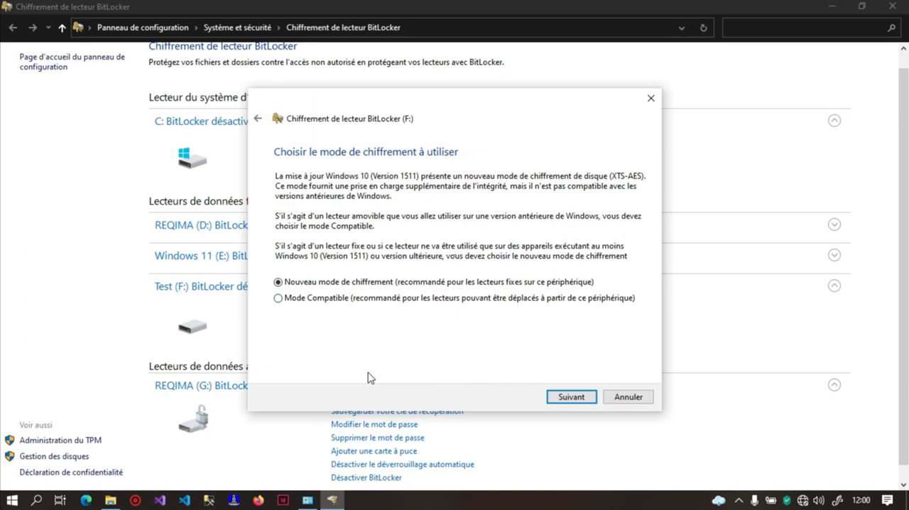
left_click(335, 298)
left_click(560, 399)
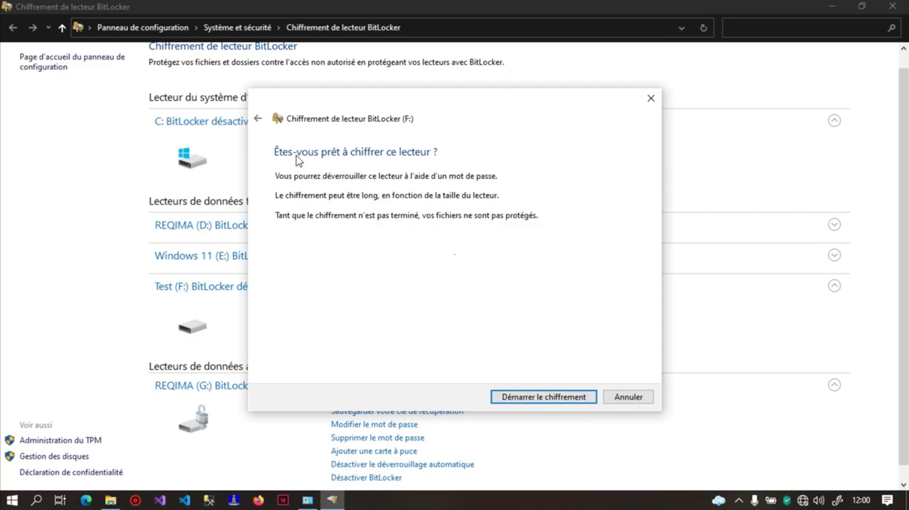
left_click(644, 402)
left_click(489, 267)
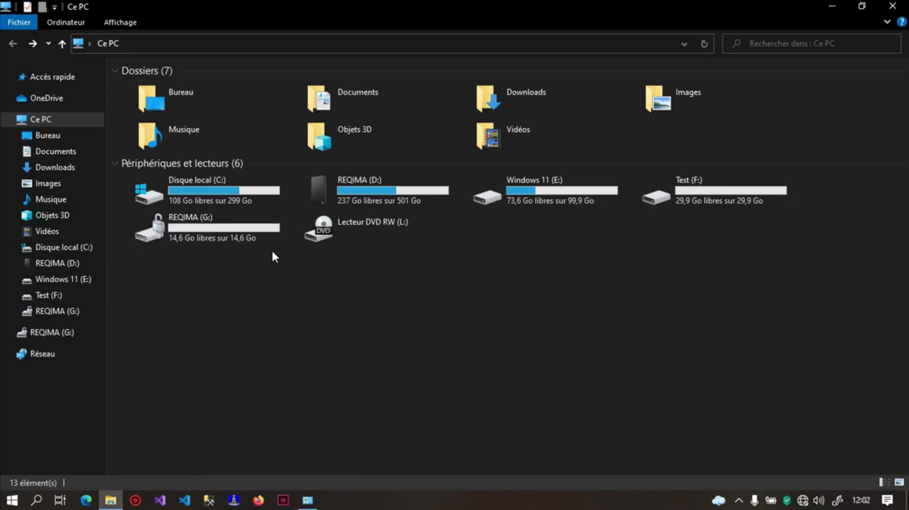
Remove the unlock password from drive REQIMA (G:) in the BitLocker drive management
left_click(206, 236)
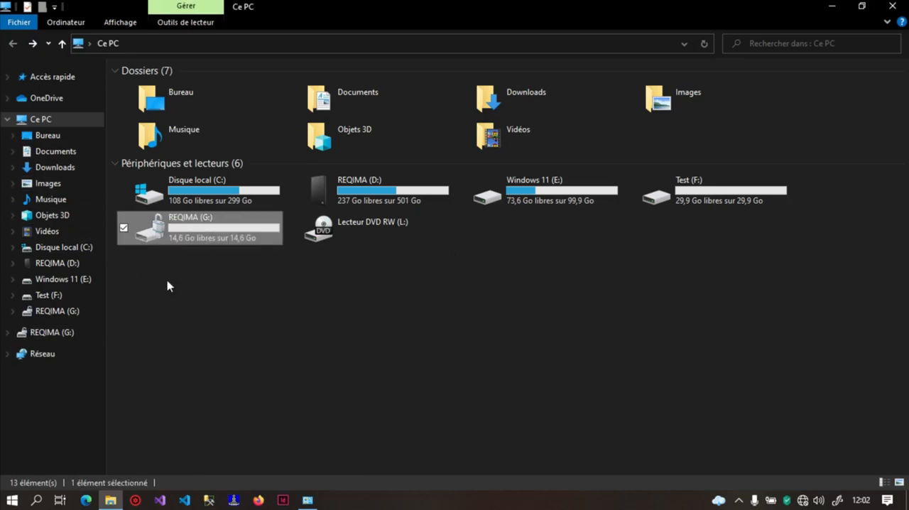
left_click(307, 500)
scroll(383, 348, "down", 1)
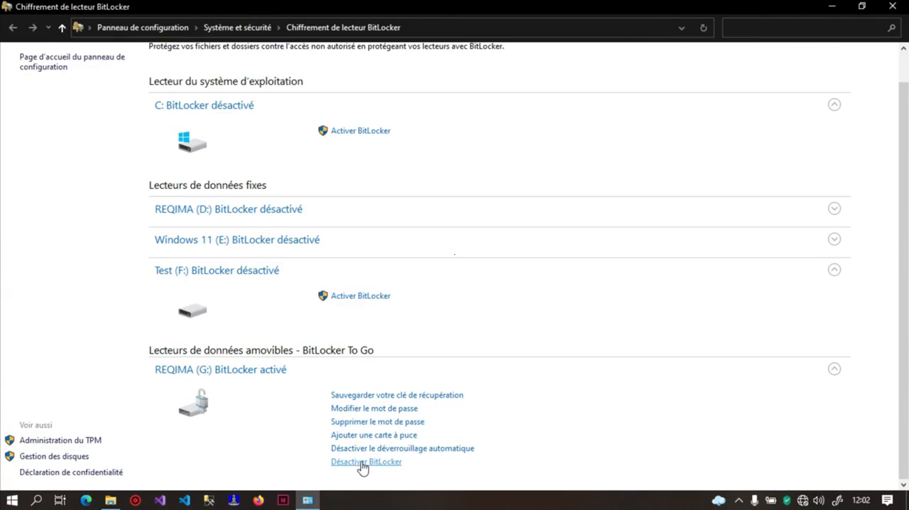
left_click(368, 422)
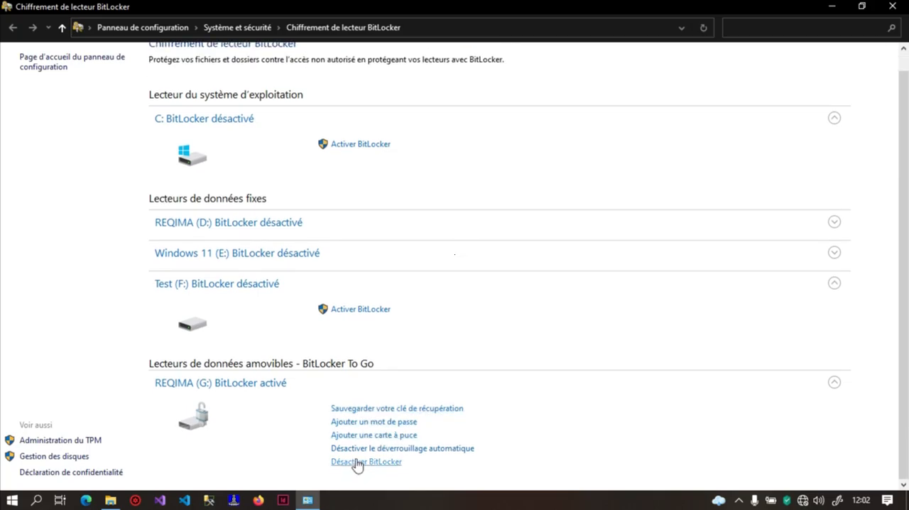
Turn off BitLocker on drive REQIMA (G:), let it decrypt, and dismiss the completion notice
left_click(357, 463)
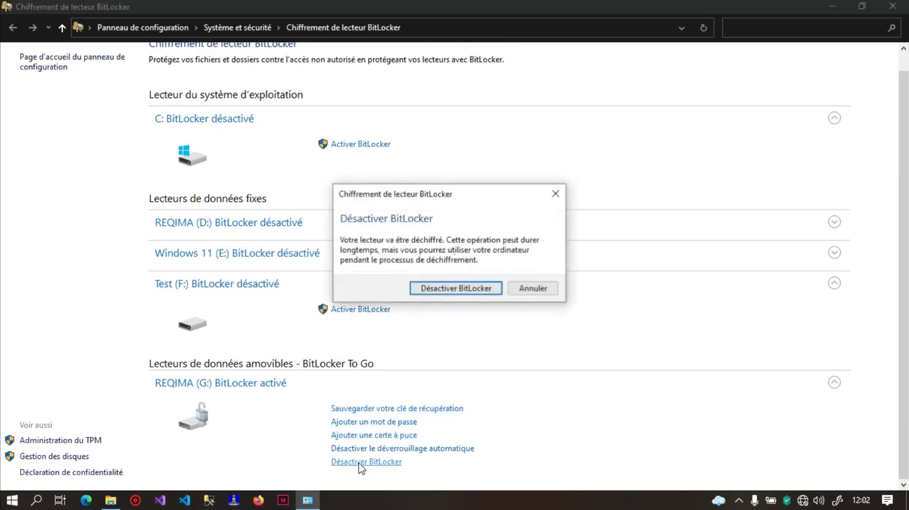
left_click(456, 288)
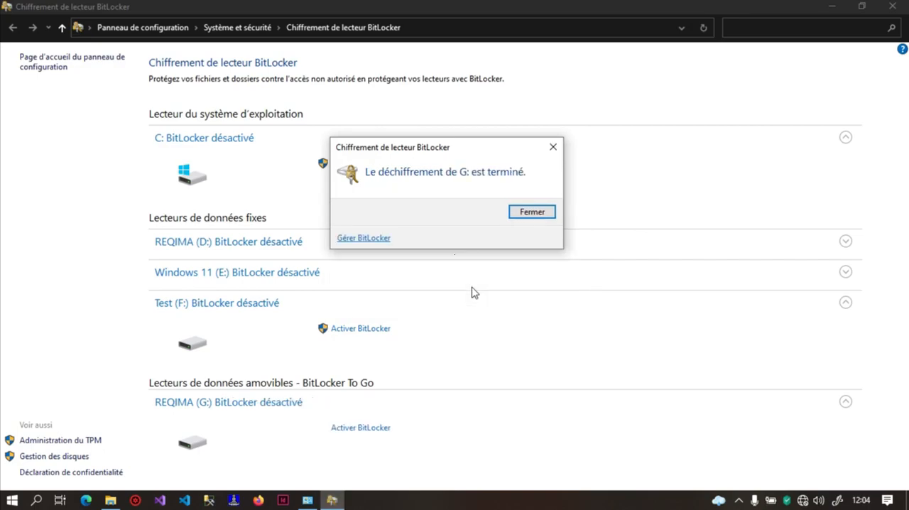
left_click(537, 215)
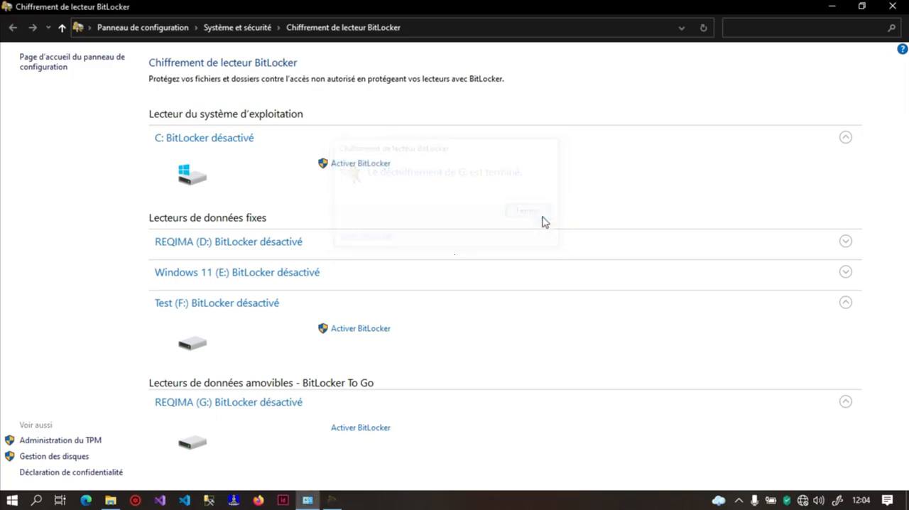
Check the icon and contents of drive REQIMA (G:) in File Explorer, and return to This PC
left_click(110, 499)
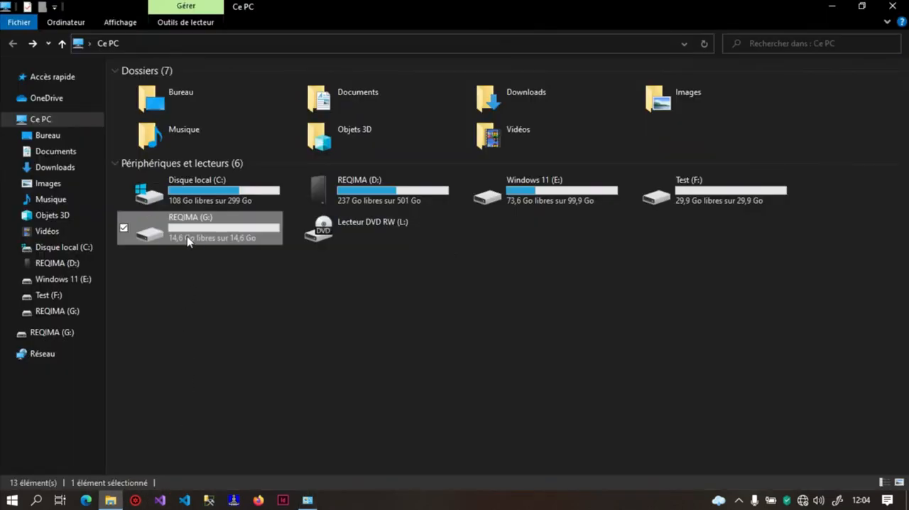
double_click(168, 235)
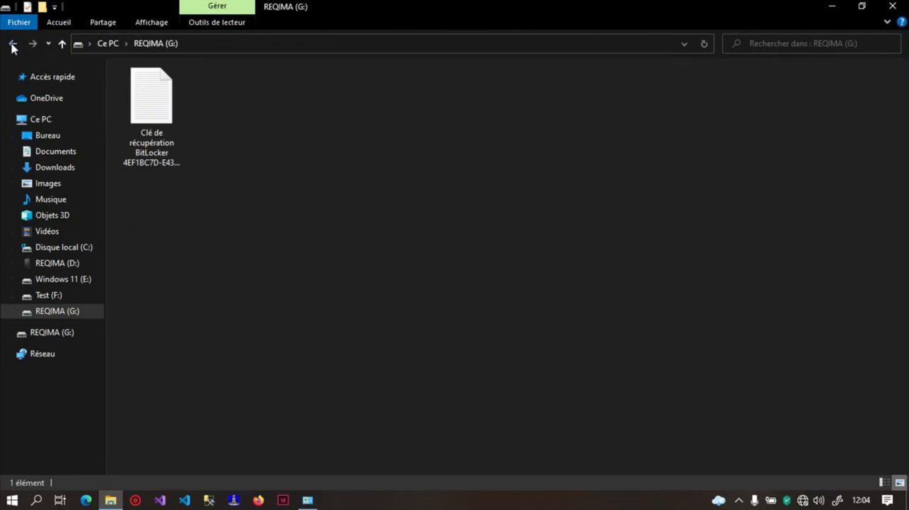
left_click(12, 44)
Close the File Explorer and BitLocker management windows and return to the desktop
left_click(893, 6)
left_click(893, 5)
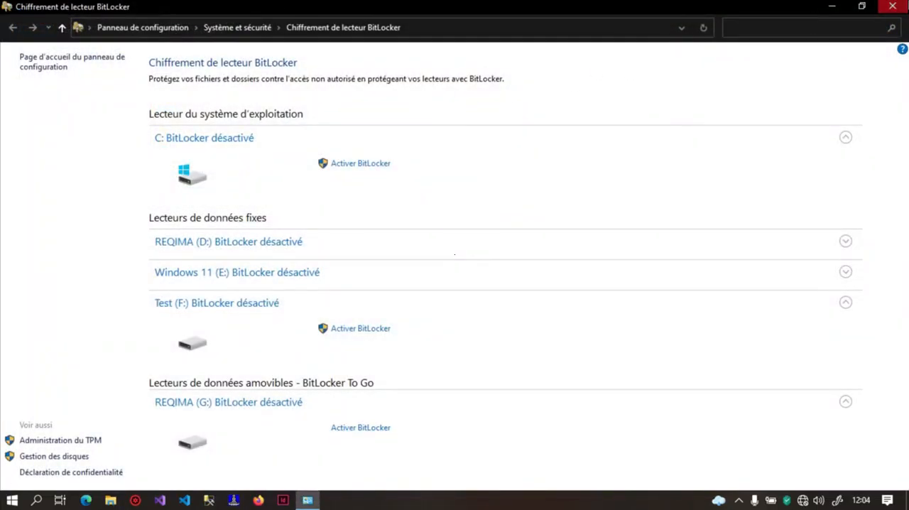
right_click(605, 61)
left_click(541, 128)
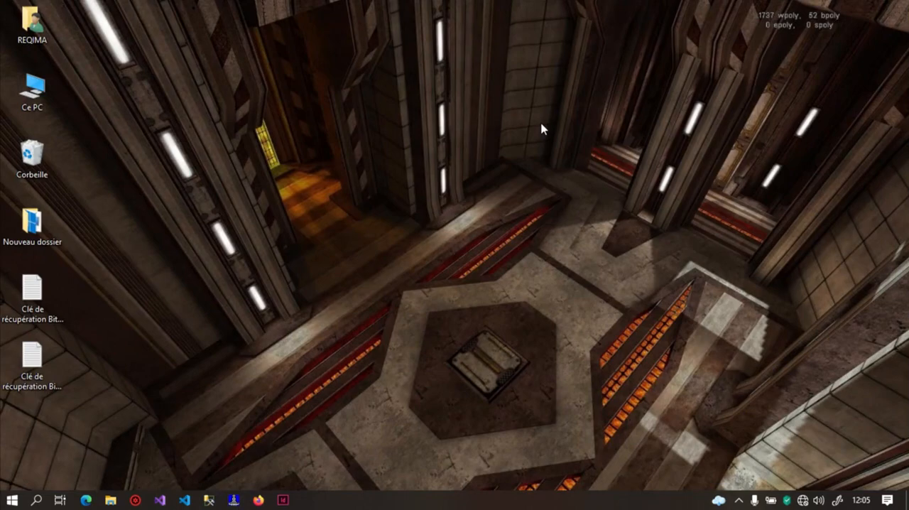